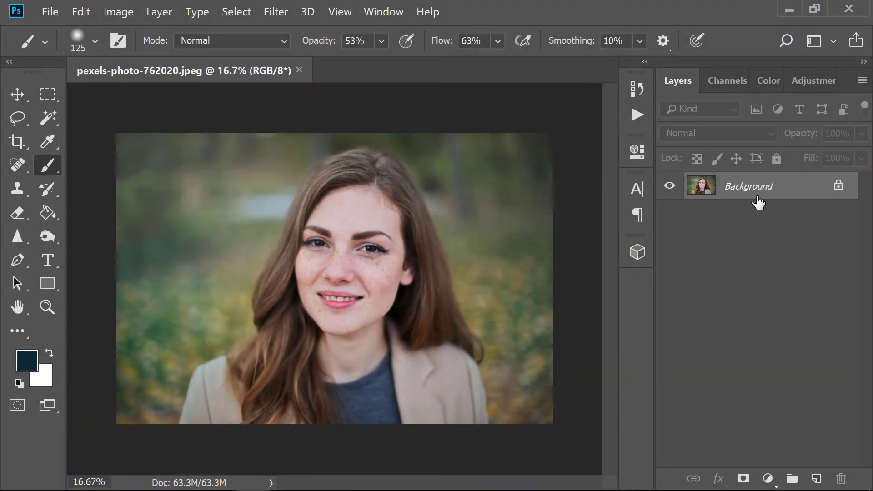
# - Duplicate the portrait's Background layer by dragging it onto the New Layer icon
pyautogui.moveTo(757, 202); pyautogui.dragTo(818, 478)
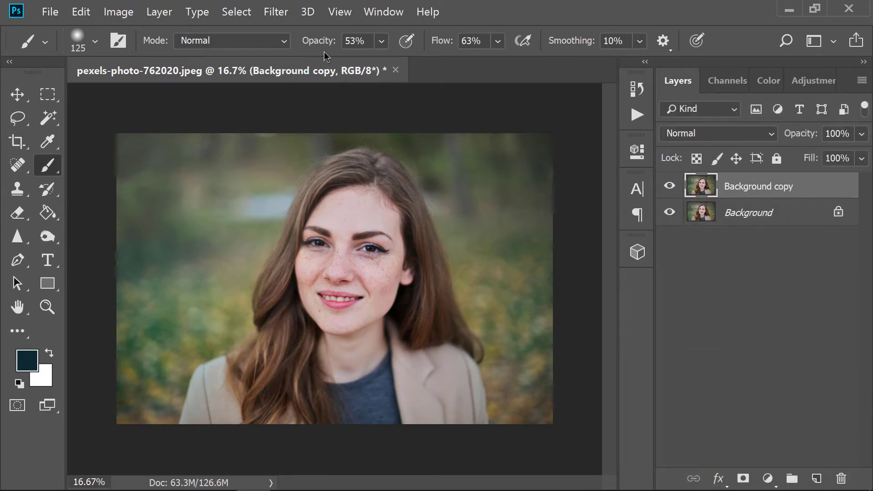
# - Launch Imagenomic Portraiture on Background copy and zoom its preview in on the face
pyautogui.click(284, 18)
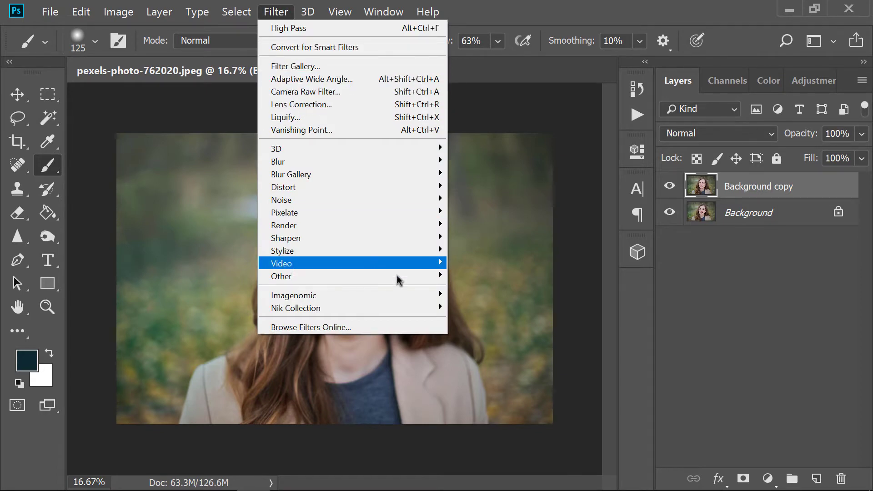
pyautogui.moveTo(293, 296)
pyautogui.click(480, 296)
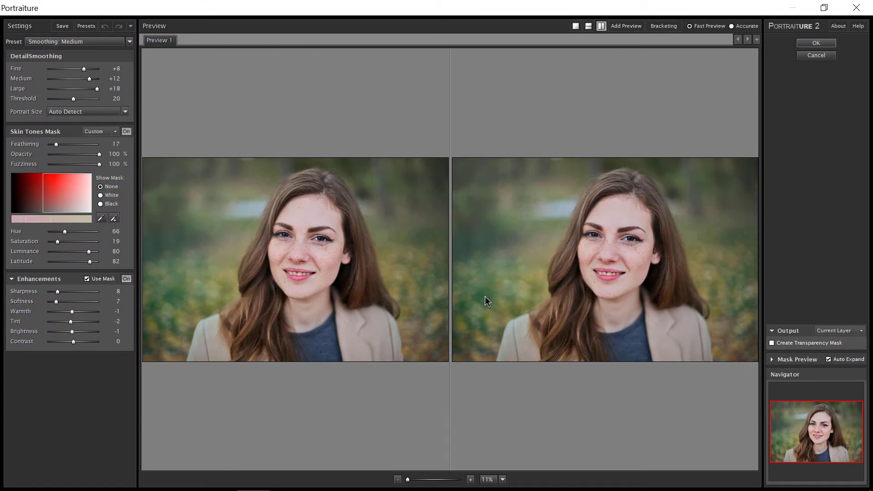
pyautogui.scroll(1, 485, 296)
pyautogui.scroll(1, 489, 298)
pyautogui.moveTo(607, 275)
pyautogui.mouseDown()
pyautogui.moveTo(561, 271)
pyautogui.moveTo(596, 253)
pyautogui.moveTo(616, 266)
pyautogui.mouseUp()
pyautogui.scroll(1, 564, 271)
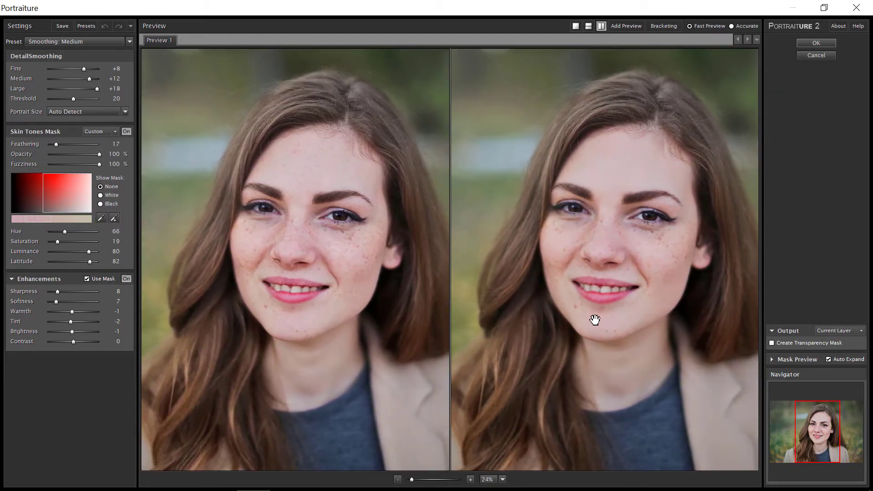
# - Use Smoothing: High with Warmth 0, Brightness -1, Contrast +1, Softness 4, Sharpness 5
pyautogui.click(89, 42)
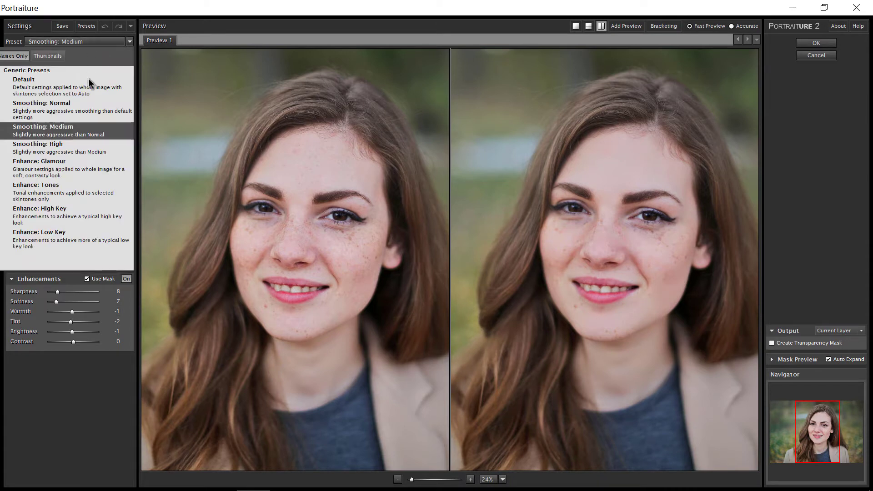
pyautogui.click(74, 150)
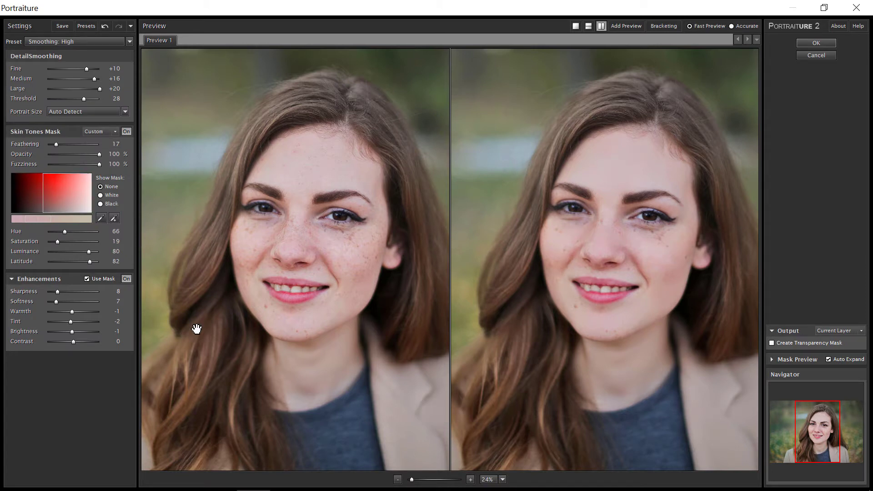
pyautogui.click(75, 334)
pyautogui.click(73, 313)
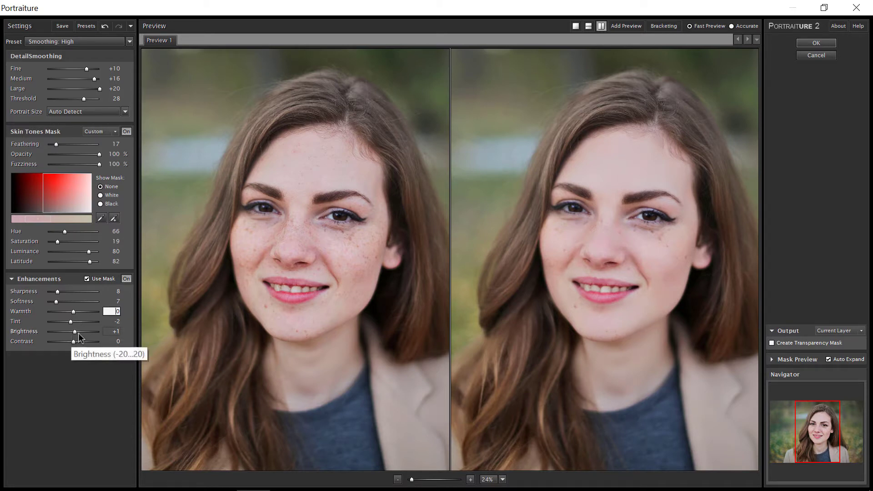
pyautogui.moveTo(74, 331); pyautogui.dragTo(70, 331)
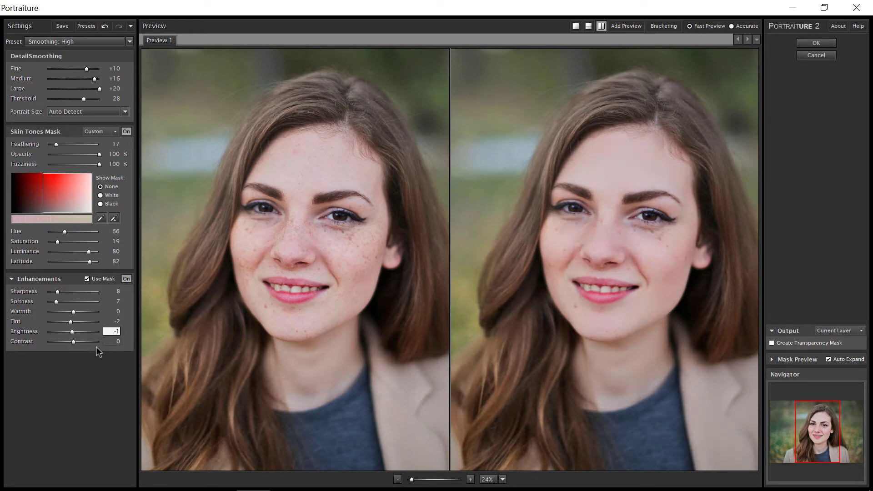
pyautogui.moveTo(73, 342)
pyautogui.mouseDown()
pyautogui.moveTo(85, 342)
pyautogui.moveTo(75, 341)
pyautogui.mouseUp()
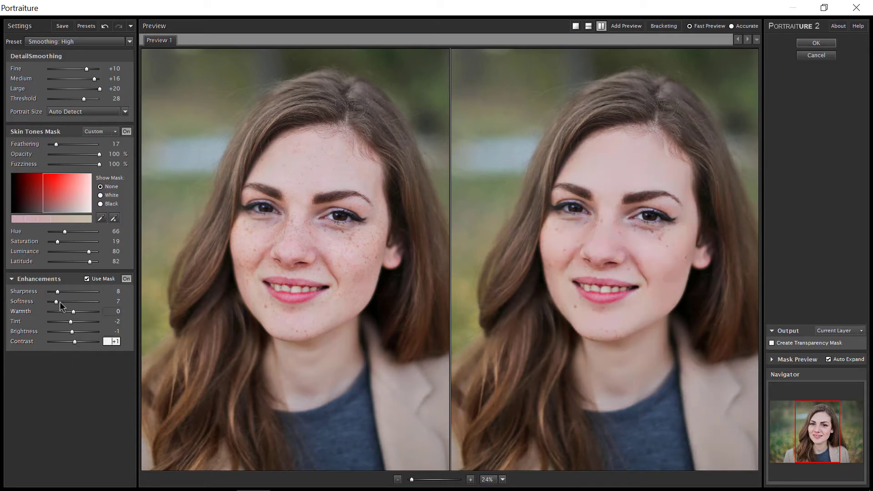
pyautogui.moveTo(57, 302); pyautogui.dragTo(56, 311)
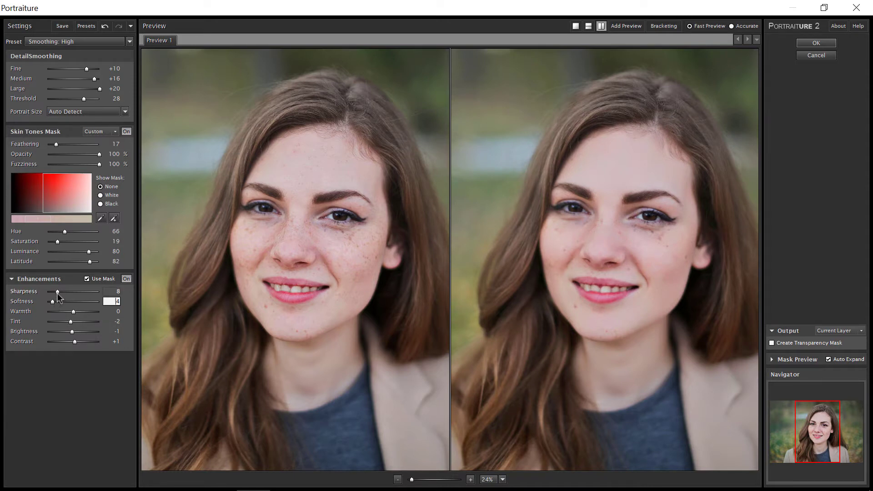
pyautogui.moveTo(58, 293); pyautogui.dragTo(54, 294)
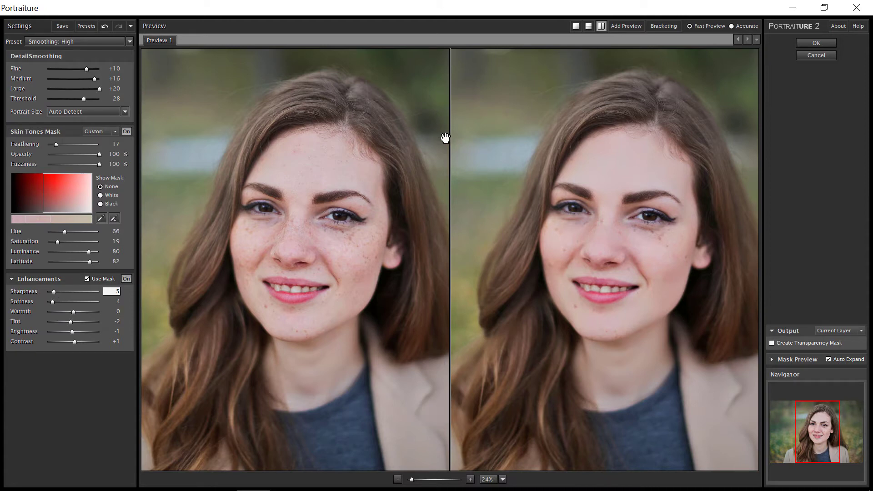
# - Confirm Portraiture with OK so the smoothing is applied to Background copy
pyautogui.click(820, 45)
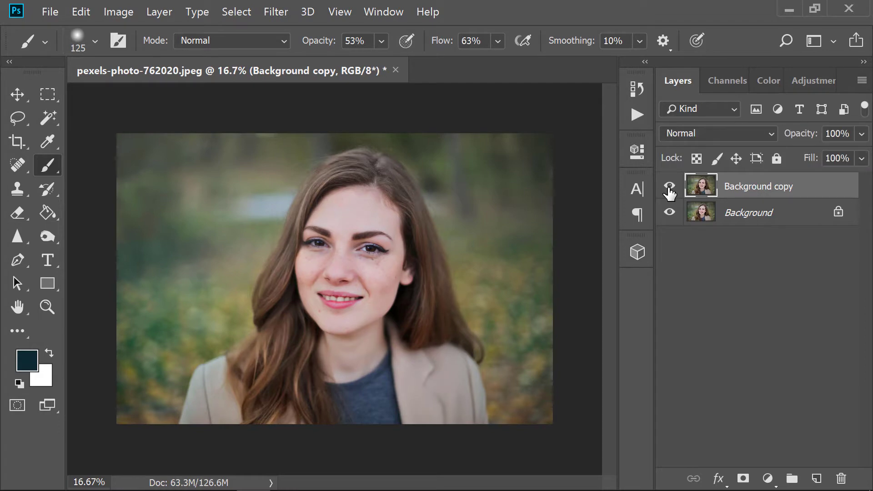
# - Add an inverted black mask to Background copy and set brush opacity and flow to 97%
pyautogui.click(743, 478)
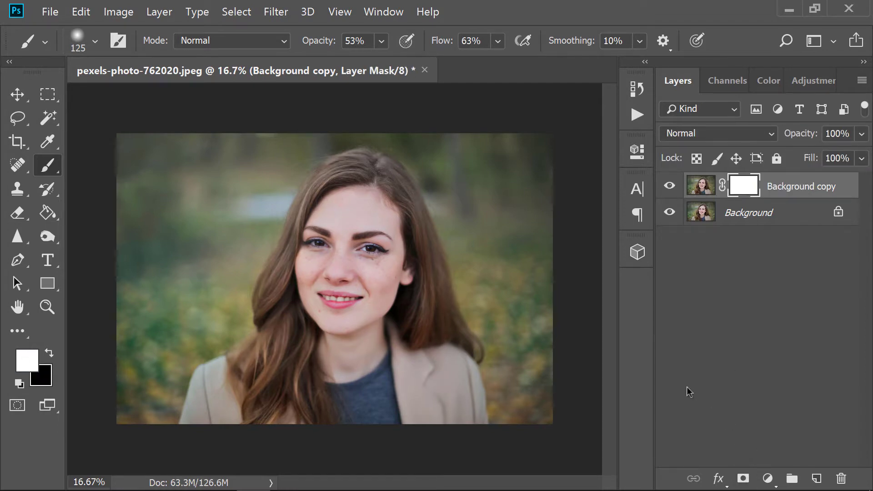
pyautogui.hotkey('ctrl', 'i')
pyautogui.click(380, 42)
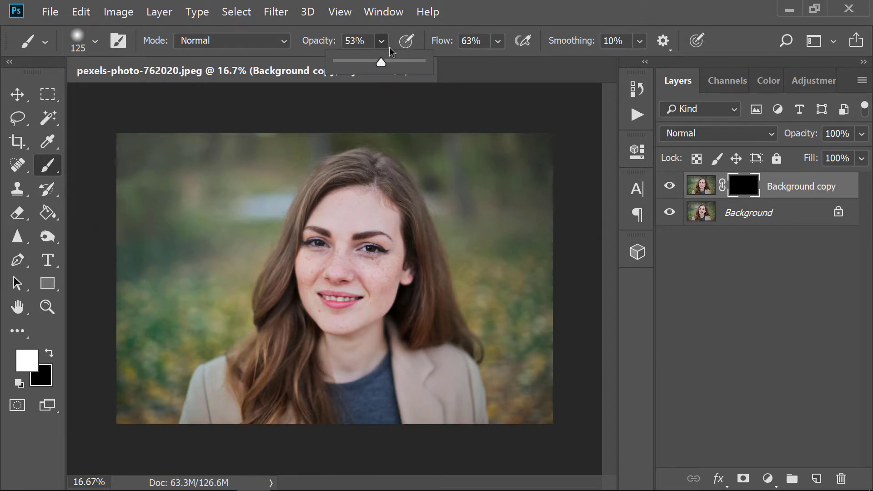
pyautogui.moveTo(428, 69); pyautogui.dragTo(418, 61)
pyautogui.click(498, 42)
pyautogui.click(529, 61)
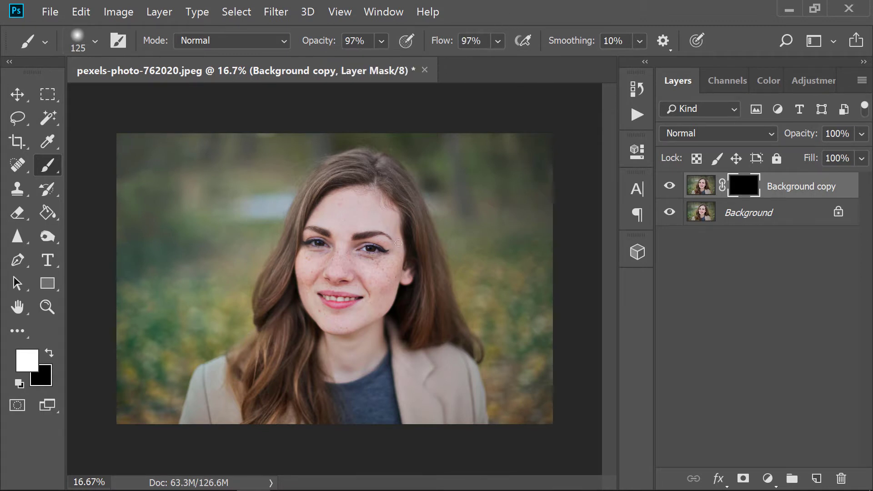
# - Set the painting colour to white and enlarge the brush to 250 px
pyautogui.press('x')
pyautogui.press('\\')
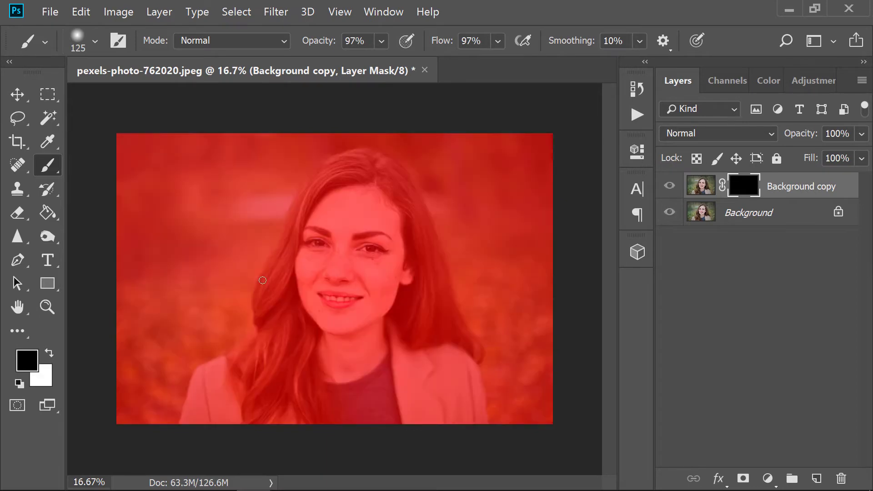
pyautogui.press('\\')
pyautogui.press('x')
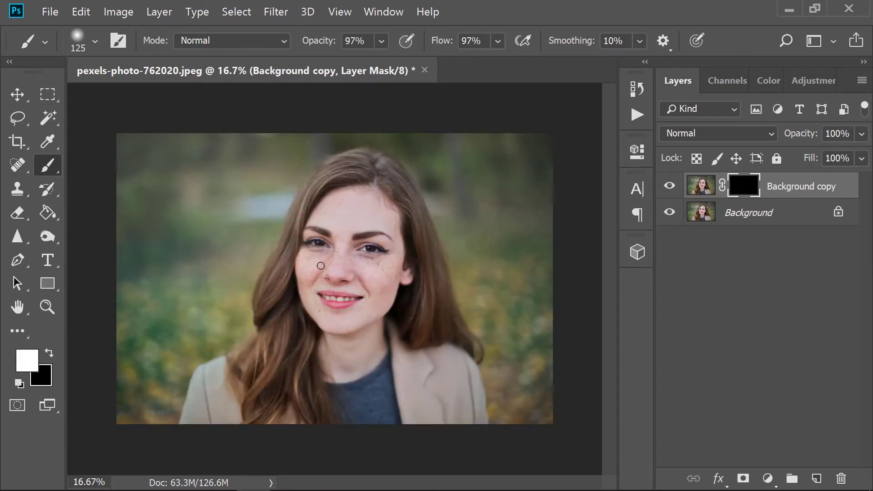
pyautogui.press(']')
pyautogui.press(']')
pyautogui.press(']')
pyautogui.press(']')
# - Paint the mask white over the face and collar, then set the layer fill to 88%
pyautogui.moveTo(339, 203)
pyautogui.mouseDown()
pyautogui.moveTo(352, 228)
pyautogui.moveTo(397, 262)
pyautogui.moveTo(390, 256)
pyautogui.moveTo(390, 285)
pyautogui.moveTo(377, 272)
pyautogui.moveTo(348, 314)
pyautogui.moveTo(333, 321)
pyautogui.moveTo(319, 303)
pyautogui.moveTo(330, 364)
pyautogui.moveTo(359, 318)
pyautogui.moveTo(379, 373)
pyautogui.moveTo(354, 312)
pyautogui.moveTo(307, 293)
pyautogui.moveTo(302, 253)
pyautogui.moveTo(318, 231)
pyautogui.moveTo(318, 265)
pyautogui.moveTo(332, 246)
pyautogui.moveTo(339, 251)
pyautogui.moveTo(349, 305)
pyautogui.moveTo(361, 246)
pyautogui.moveTo(385, 257)
pyautogui.moveTo(380, 271)
pyautogui.moveTo(390, 248)
pyautogui.moveTo(391, 266)
pyautogui.moveTo(363, 256)
pyautogui.moveTo(310, 289)
pyautogui.moveTo(339, 271)
pyautogui.moveTo(343, 298)
pyautogui.moveTo(379, 261)
pyautogui.moveTo(318, 240)
pyautogui.moveTo(398, 253)
pyautogui.moveTo(377, 231)
pyautogui.moveTo(385, 253)
pyautogui.moveTo(356, 320)
pyautogui.moveTo(391, 305)
pyautogui.moveTo(394, 246)
pyautogui.mouseUp()
pyautogui.moveTo(429, 339); pyautogui.dragTo(433, 338)
pyautogui.click(859, 161)
pyautogui.moveTo(859, 178); pyautogui.dragTo(849, 178)
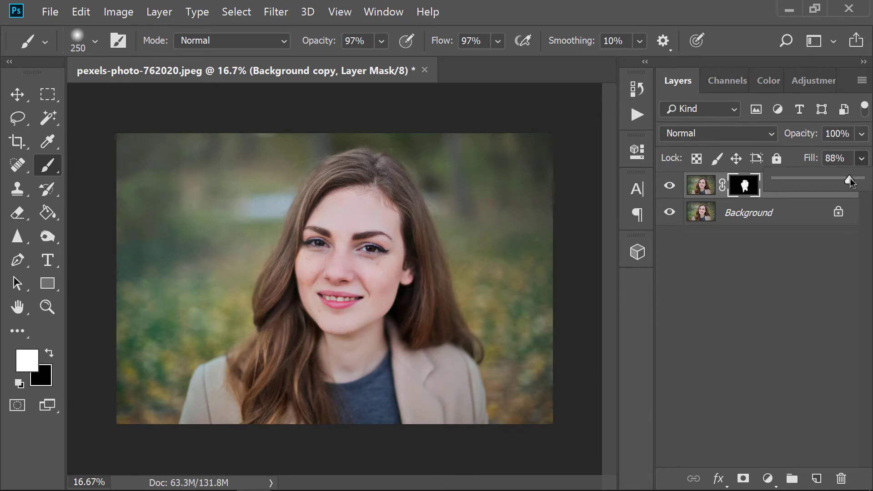
pyautogui.click(752, 195)
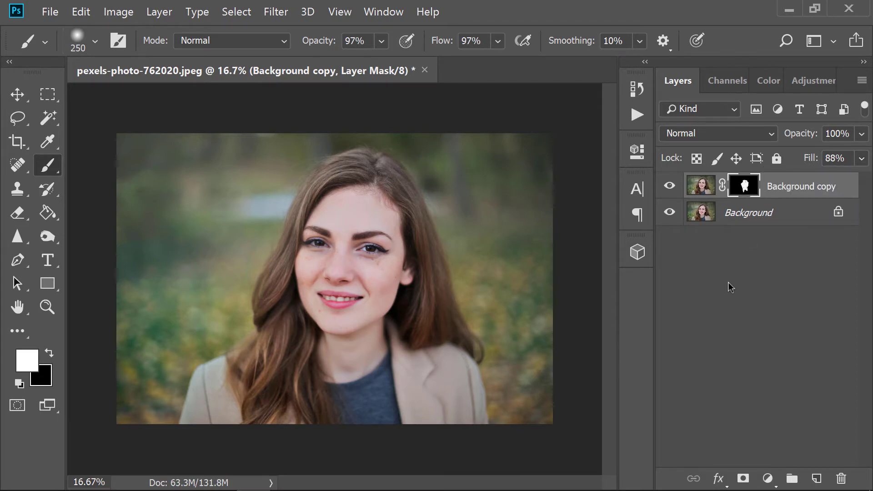
# - Unlock Background and group it with Background copy into Group 1
pyautogui.click(836, 212)
pyautogui.keyDown('shift'); pyautogui.click(778, 194); pyautogui.keyUp('shift')
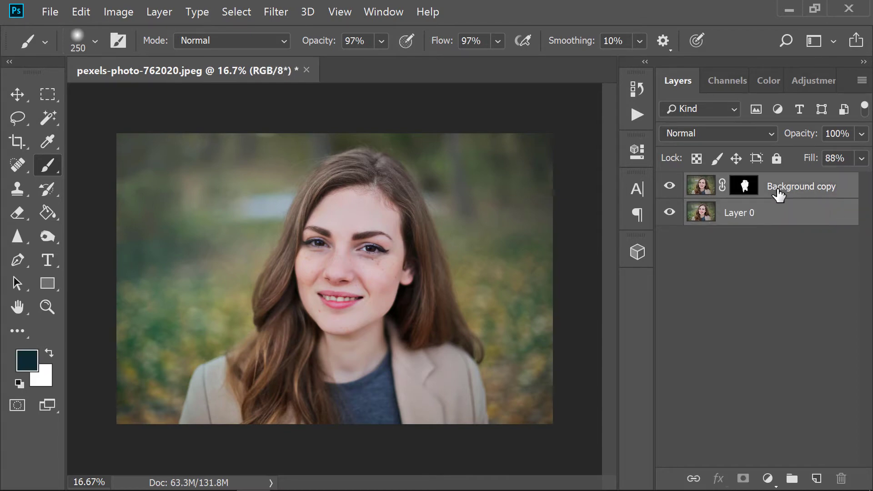
pyautogui.moveTo(778, 193); pyautogui.dragTo(793, 476)
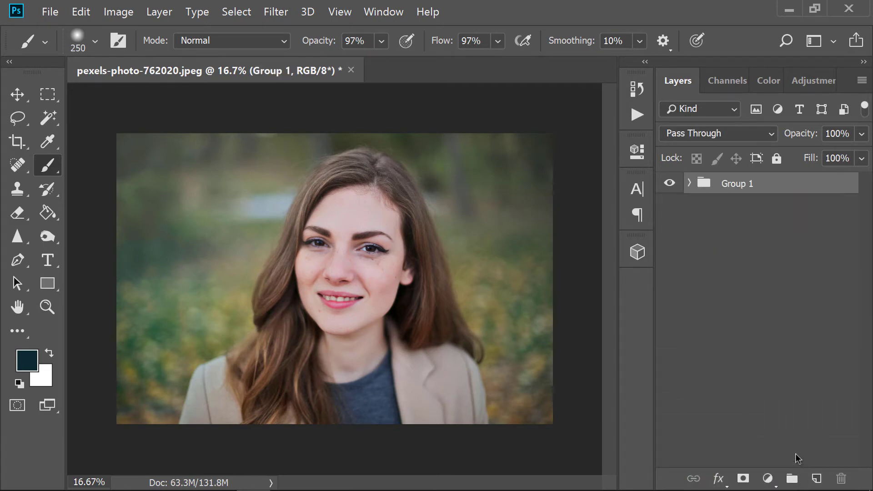
# - Stamp visible layers into Layer 1, duplicate it, and invert Layer 1 copy
pyautogui.hotkey('ctrl', 'shift', 'alt', 'e')
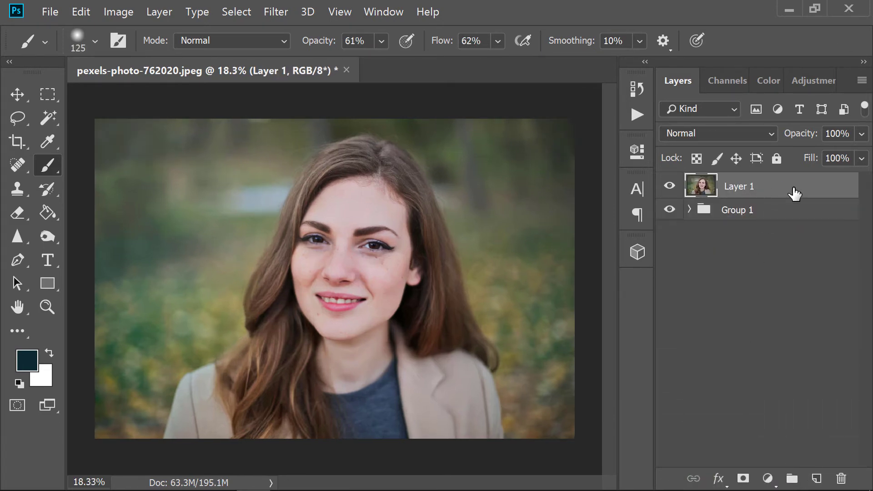
pyautogui.moveTo(769, 191); pyautogui.dragTo(816, 478)
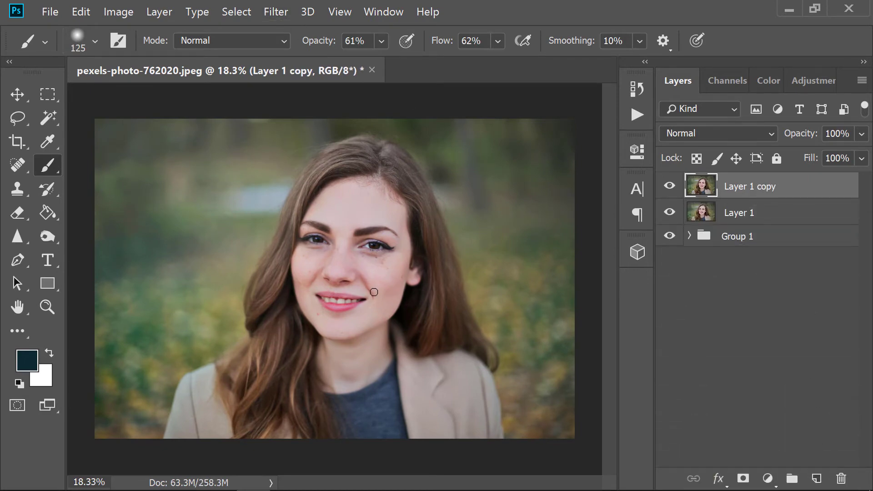
pyautogui.hotkey('ctrl', 'i')
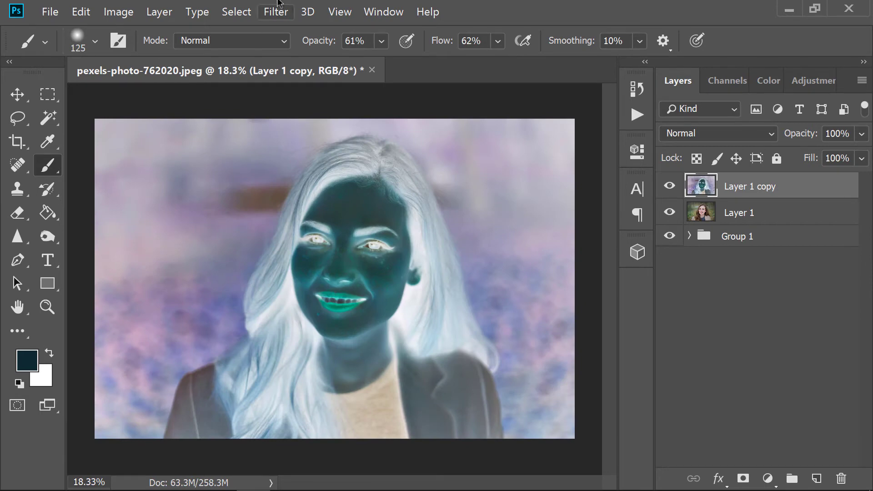
# - Apply an 18-pixel High Pass to Layer 1 copy and set its blend mode to Vivid Light
pyautogui.click(279, 11)
pyautogui.moveTo(281, 276)
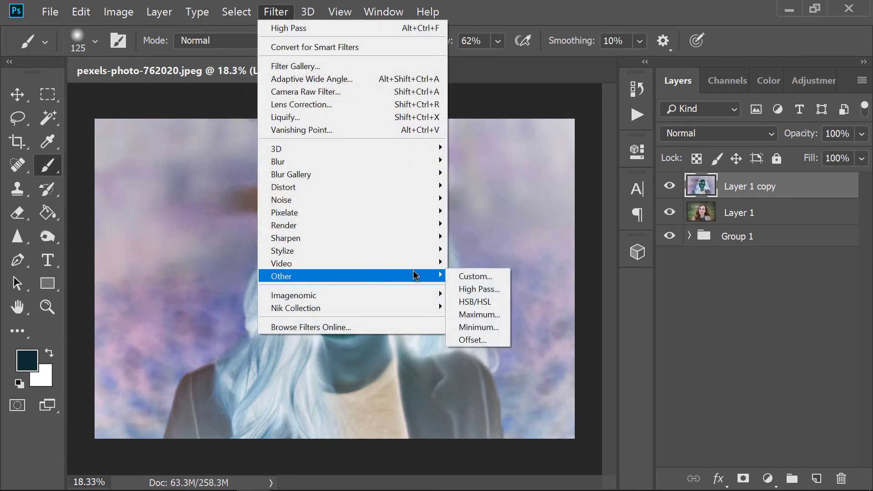
pyautogui.click(478, 289)
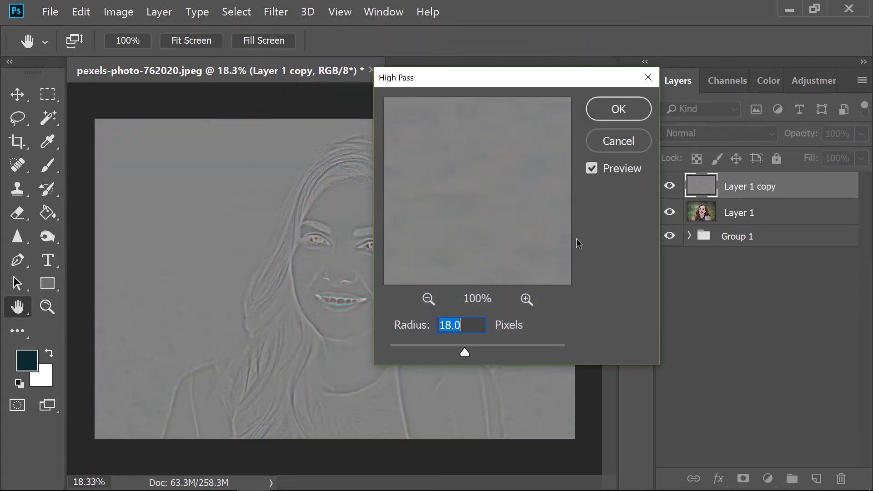
pyautogui.click(636, 115)
pyautogui.press('b')
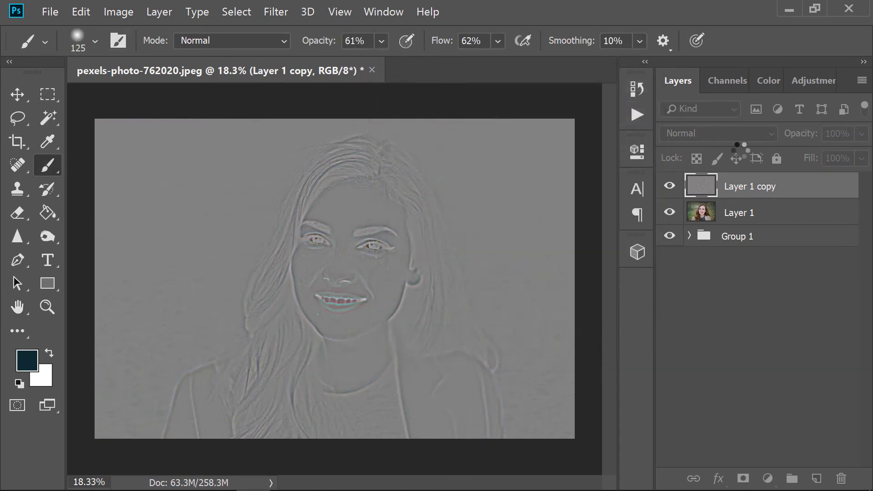
pyautogui.click(741, 137)
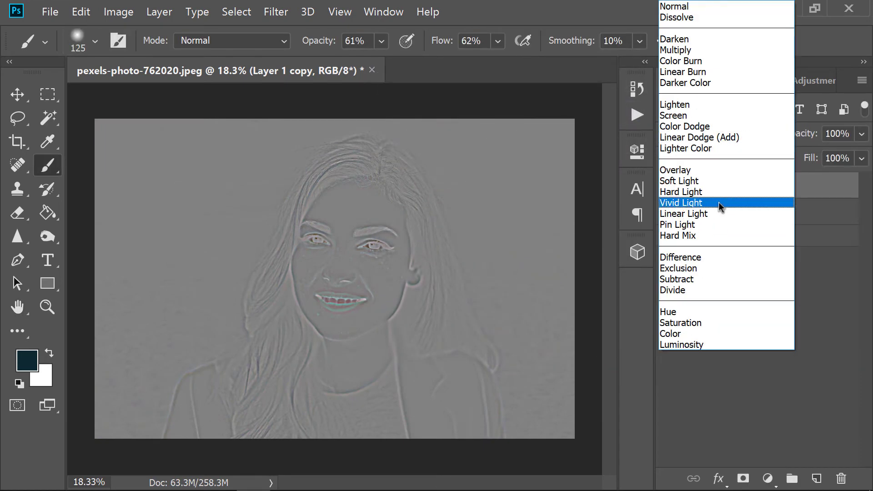
pyautogui.click(719, 203)
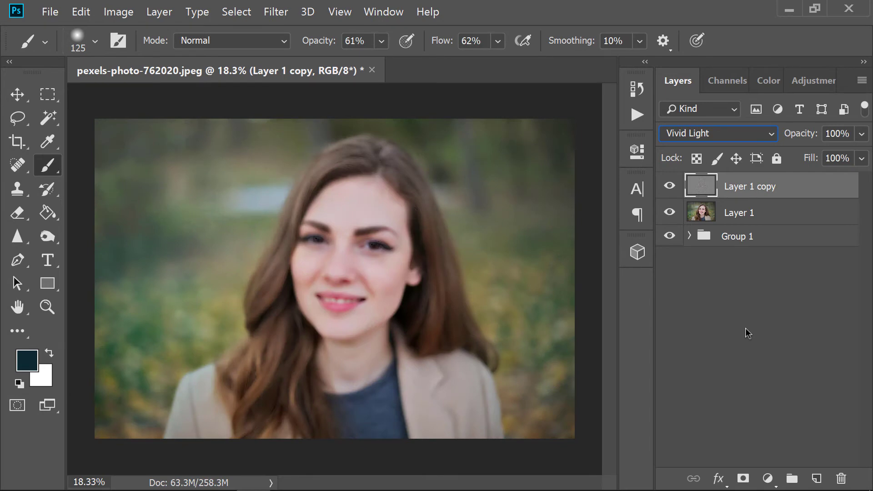
# - Give Layer 1 copy an inverted black mask and set brush opacity to 68%
pyautogui.click(744, 479)
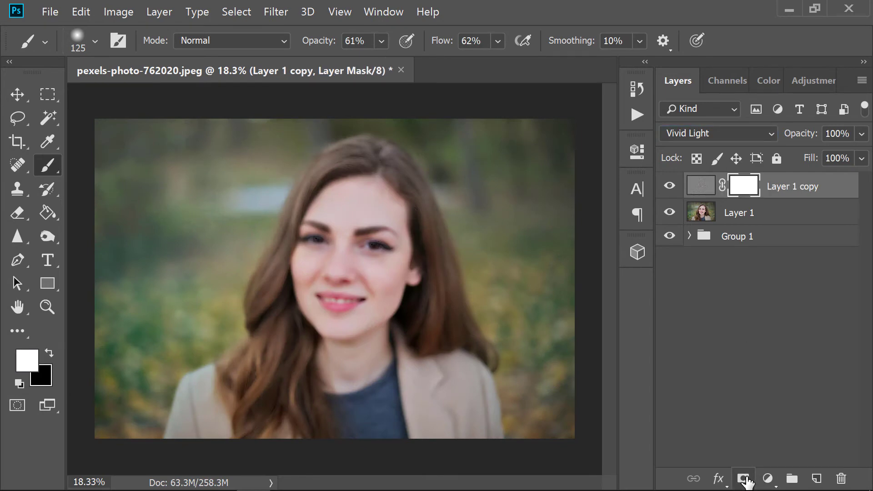
pyautogui.hotkey('ctrl', 'i')
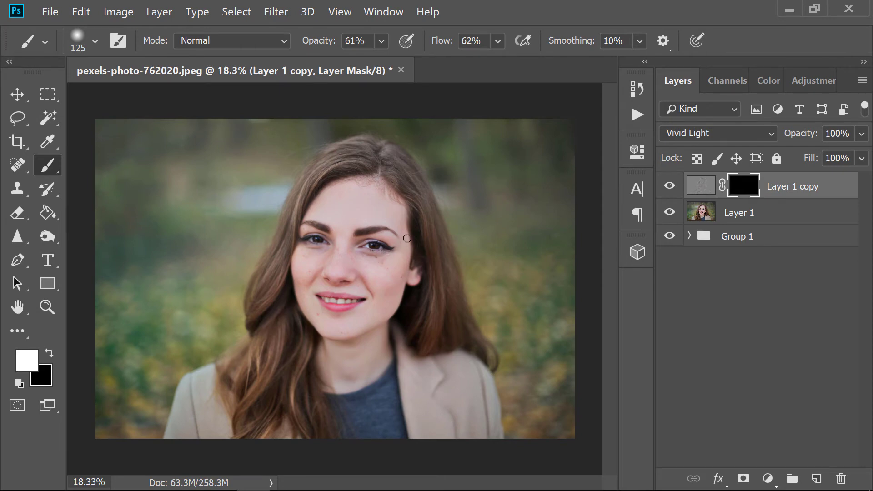
pyautogui.click(380, 41)
pyautogui.click(387, 62)
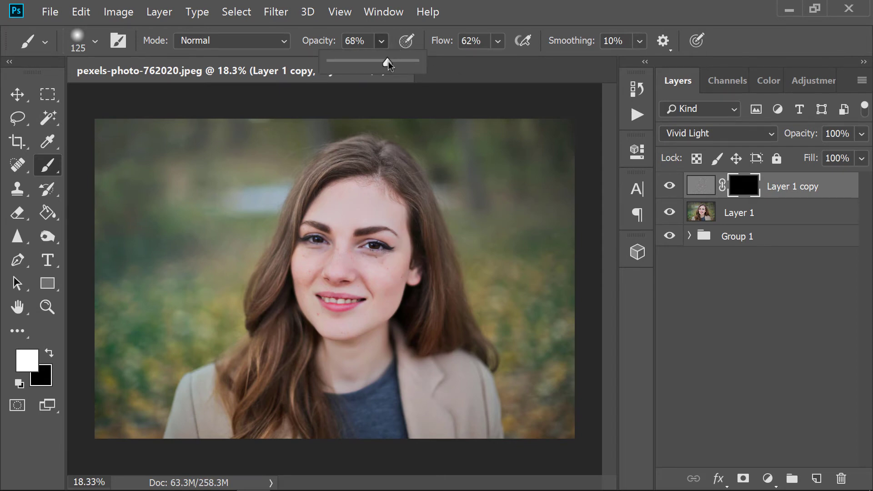
pyautogui.click(381, 265)
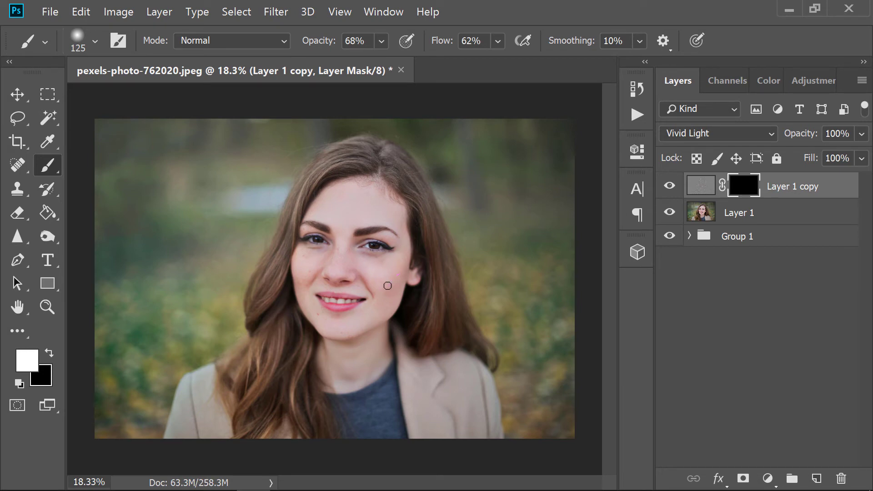
# - Paint the softening back onto the cheek, then fit the photo in the window
pyautogui.moveTo(309, 251); pyautogui.dragTo(304, 257)
pyautogui.scroll(2, 309, 291)
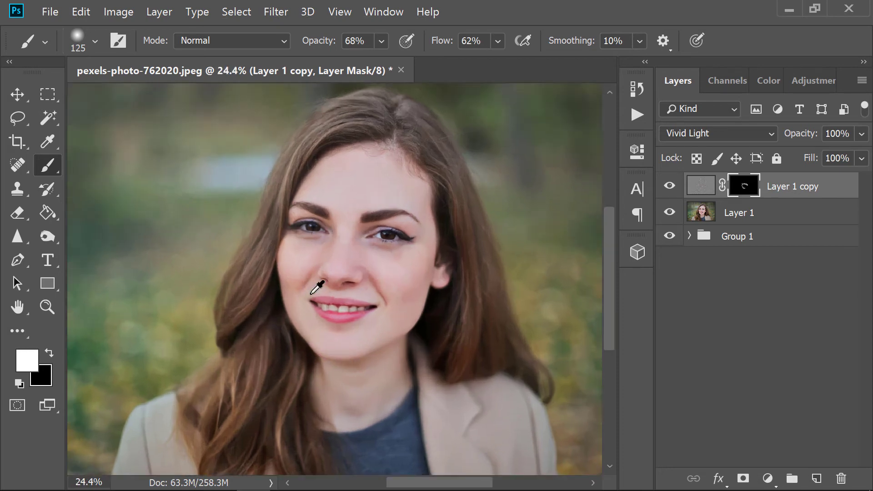
pyautogui.scroll(1, 346, 287)
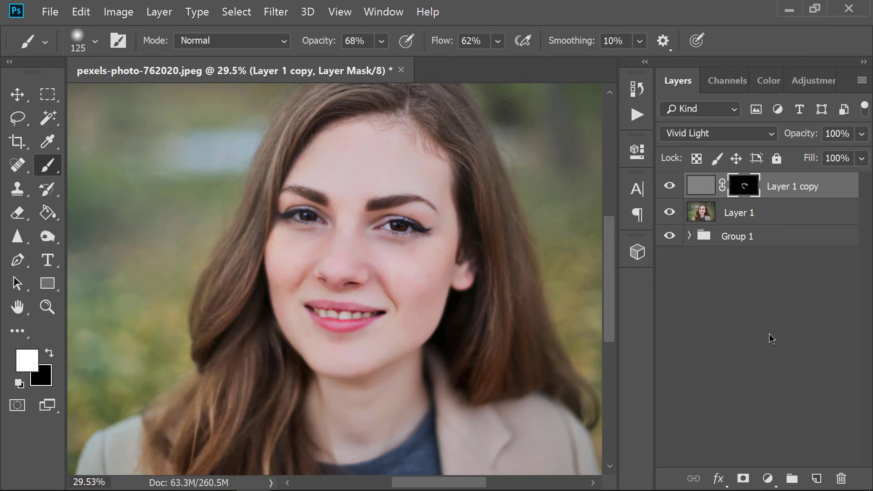
pyautogui.hotkey('ctrl', '0')
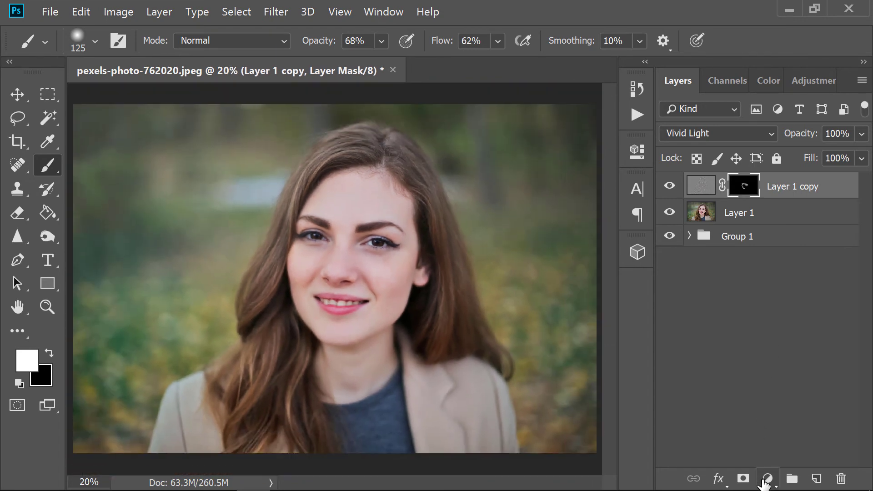
# - Add a Levels adjustment layer, adjusting the black point, midtone gamma and white point
pyautogui.click(767, 478)
pyautogui.click(807, 265)
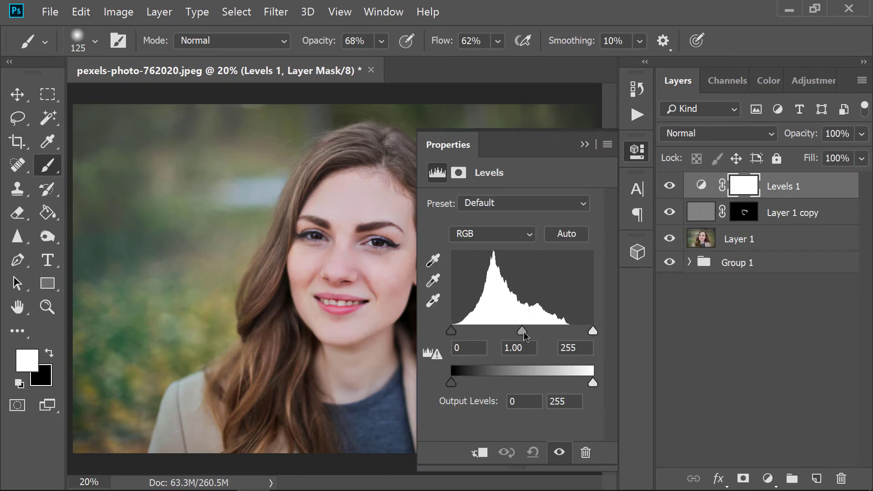
pyautogui.moveTo(522, 331); pyautogui.dragTo(532, 333)
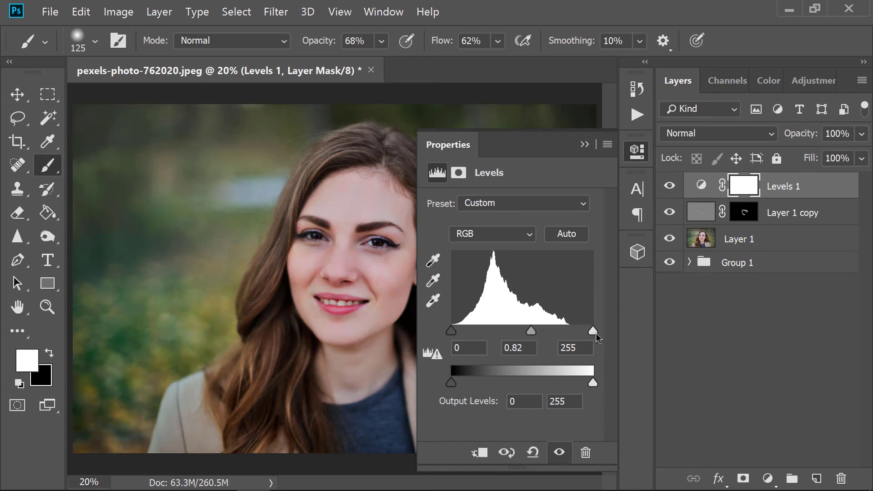
pyautogui.moveTo(592, 332); pyautogui.dragTo(589, 331)
pyautogui.moveTo(451, 331); pyautogui.dragTo(453, 331)
pyautogui.click(584, 144)
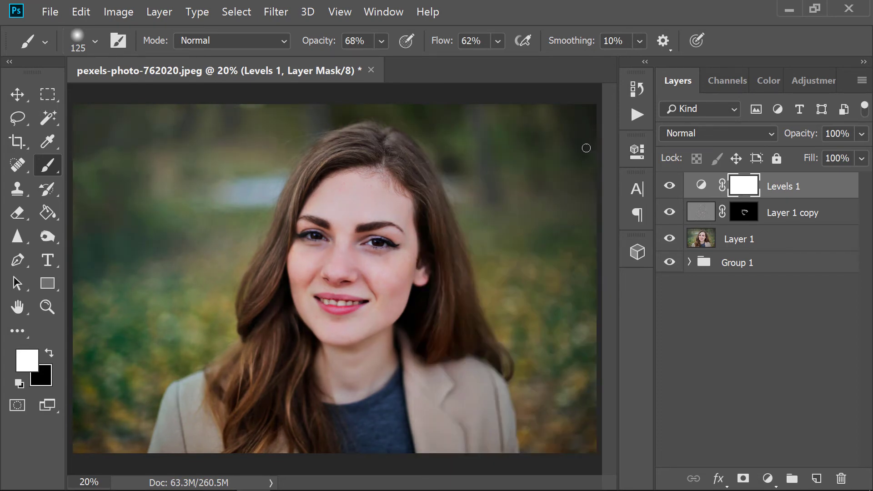
# - Add a Brightness/Contrast adjustment layer with Brightness -3 and Contrast -12
pyautogui.click(768, 478)
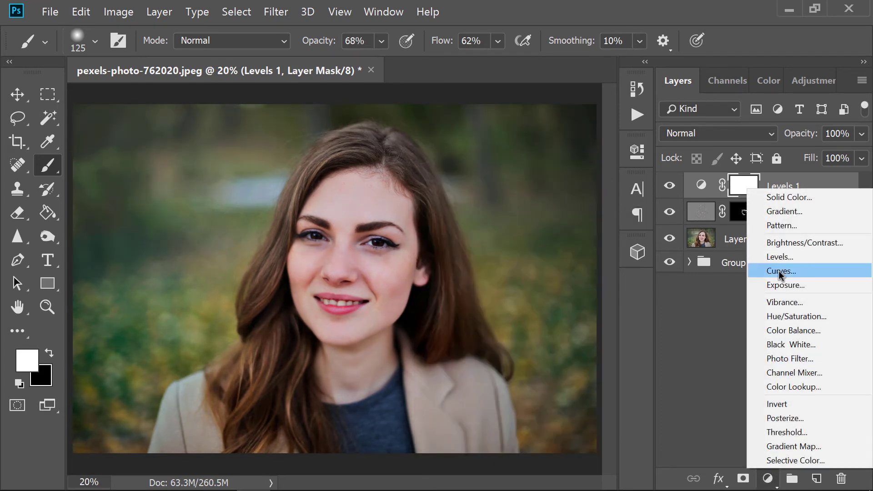
pyautogui.click(781, 246)
pyautogui.moveTo(510, 282); pyautogui.dragTo(491, 281)
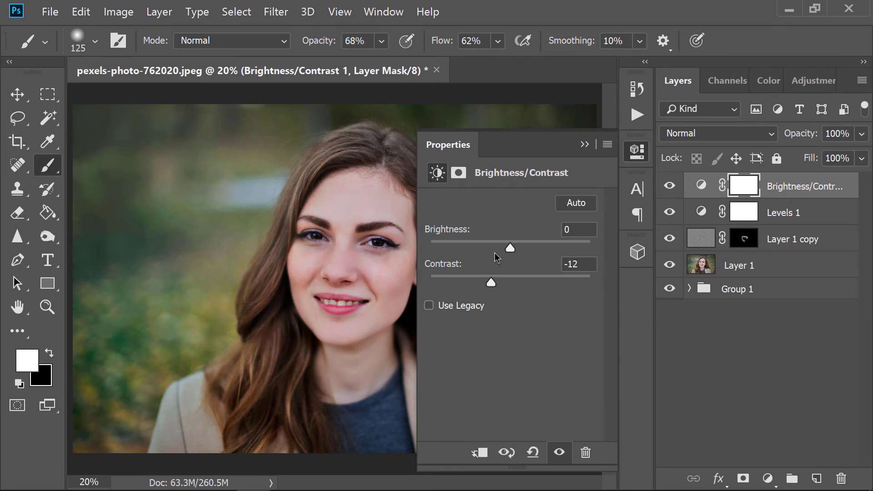
pyautogui.moveTo(509, 249)
pyautogui.mouseDown()
pyautogui.moveTo(498, 249)
pyautogui.moveTo(509, 250)
pyautogui.mouseUp()
pyautogui.click(583, 145)
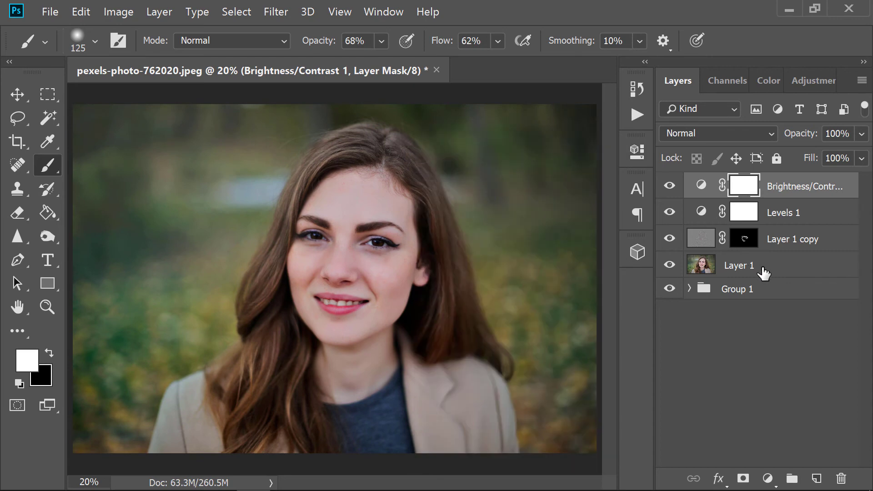
# - Group the four retouch and adjustment layers, then stamp a merged visible copy above them
pyautogui.keyDown('shift'); pyautogui.click(763, 272); pyautogui.keyUp('shift')
pyautogui.hotkey('ctrl', 'g')
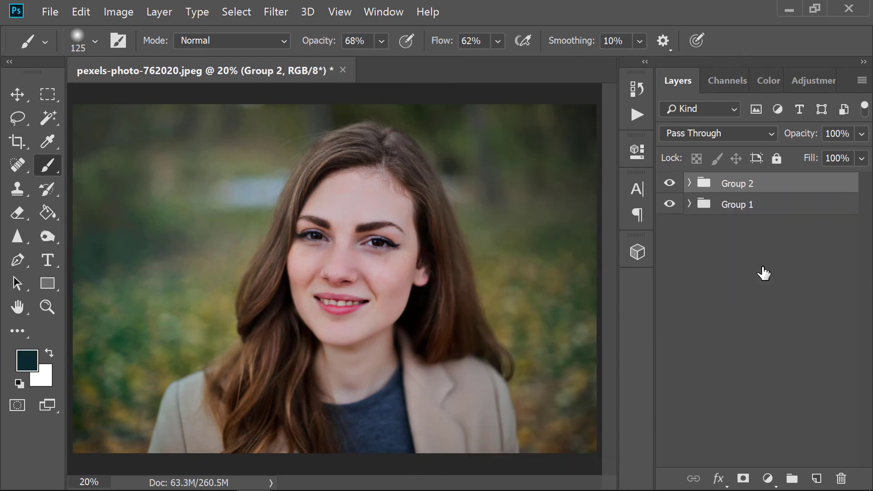
pyautogui.hotkey('ctrl', 'shift', 'alt', 'e')
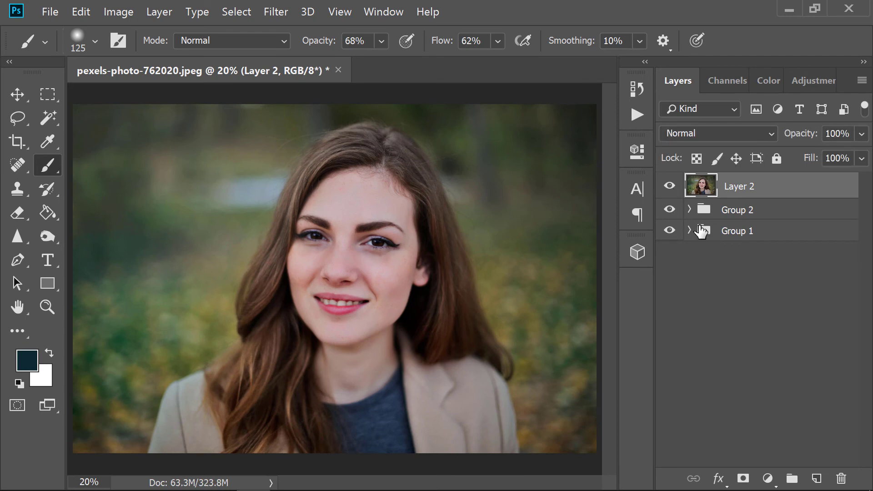
# - Inspect Group 1's contents, collapse it again, and reselect the merged Layer 2
pyautogui.click(689, 230)
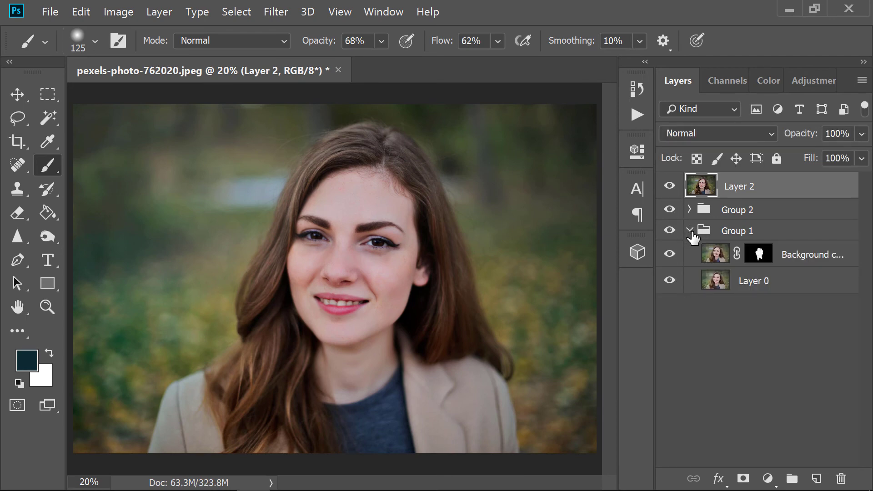
pyautogui.click(744, 280)
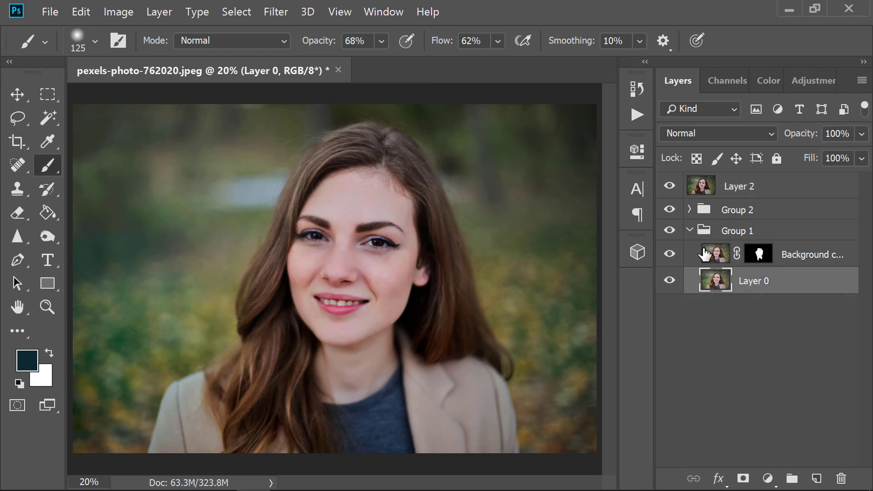
pyautogui.click(690, 231)
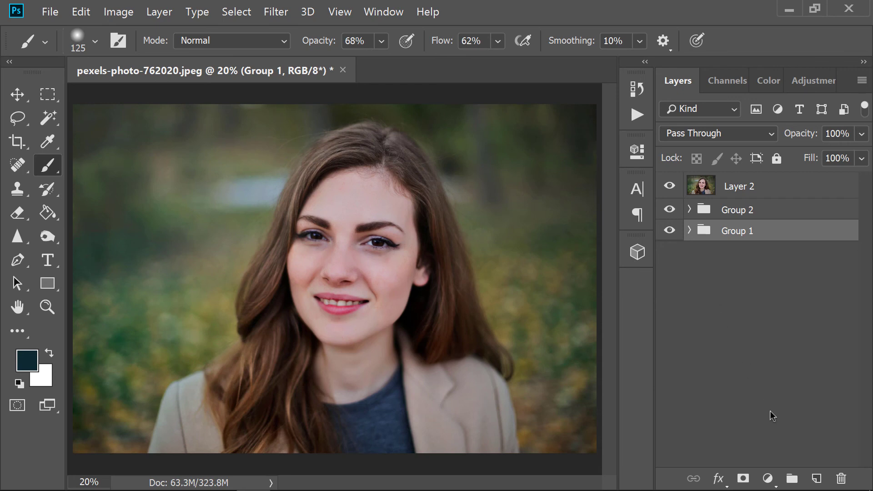
pyautogui.click(760, 178)
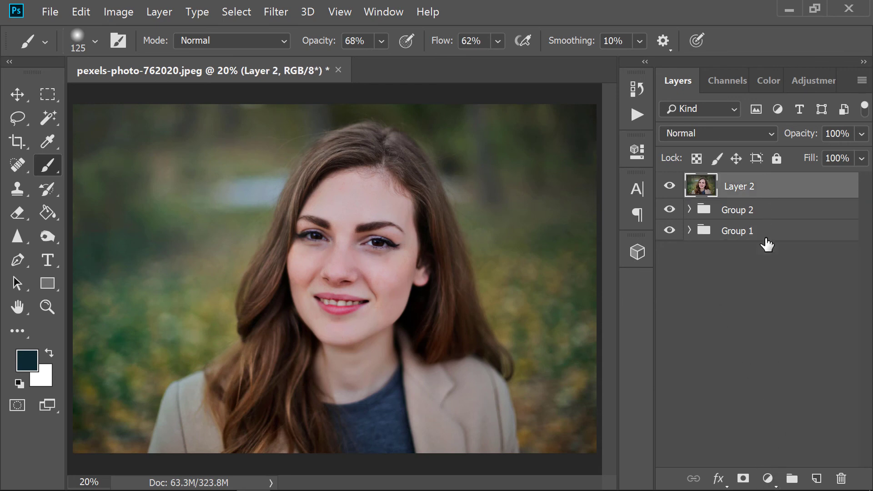
# - Add a dark blue (004a71) Solid Color fill layer in Exclusion mode at 20% opacity
pyautogui.click(767, 478)
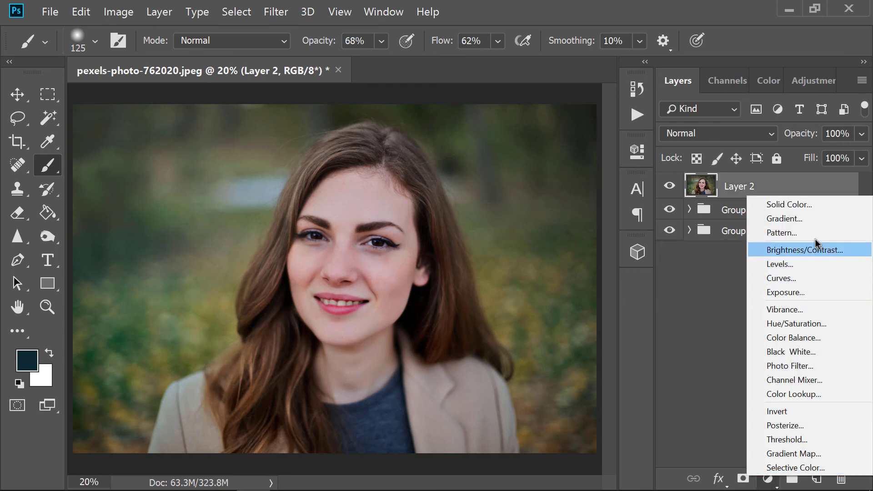
pyautogui.click(809, 205)
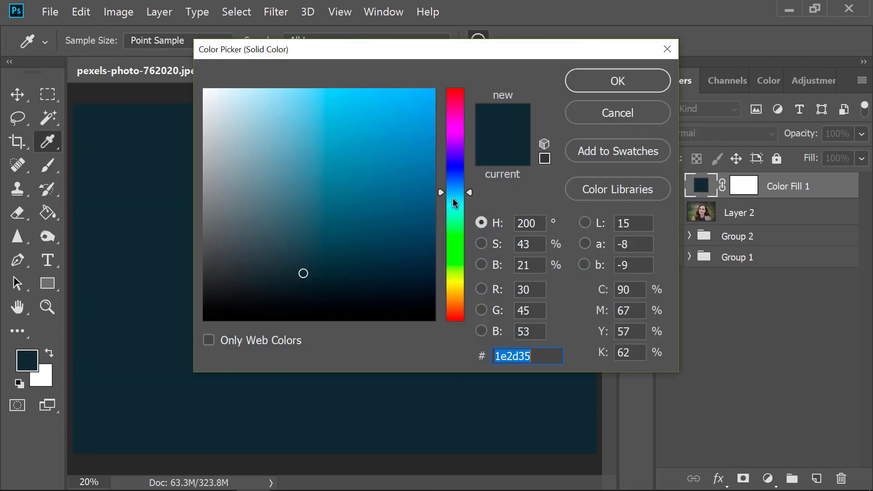
pyautogui.moveTo(429, 216)
pyautogui.mouseDown()
pyautogui.moveTo(462, 231)
pyautogui.moveTo(433, 232)
pyautogui.mouseUp()
pyautogui.click(617, 81)
pyautogui.click(705, 136)
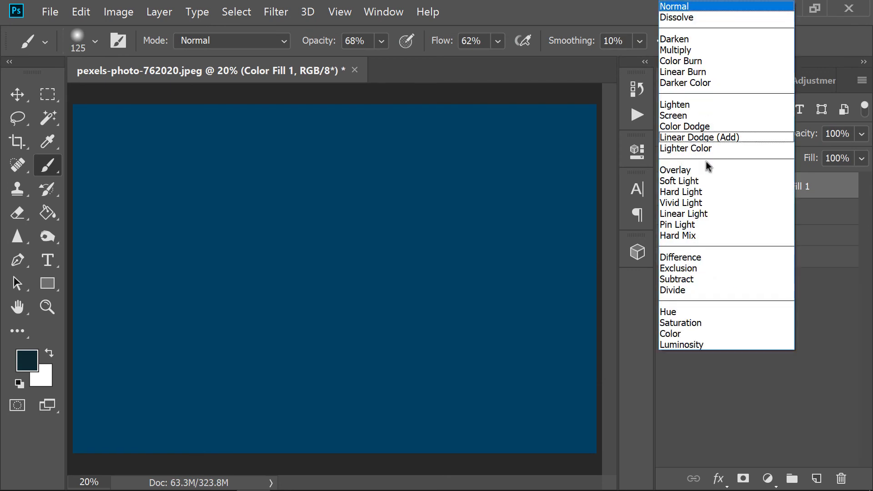
pyautogui.click(694, 268)
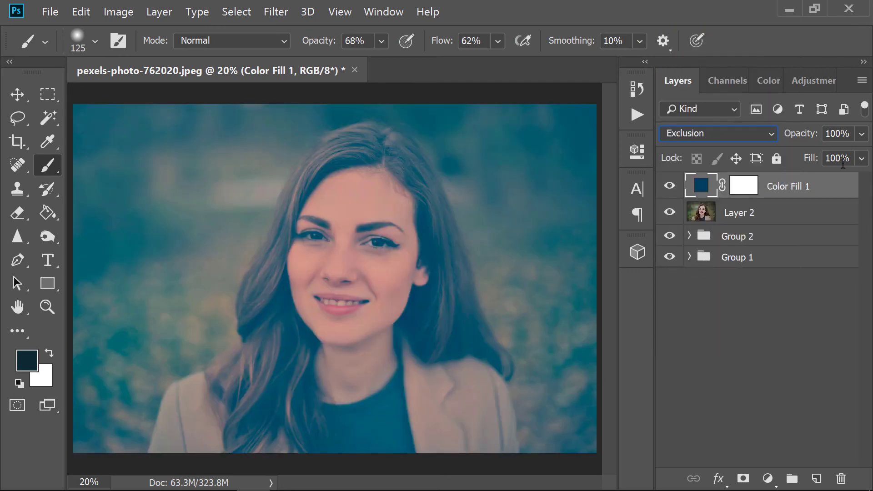
pyautogui.click(862, 136)
pyautogui.moveTo(798, 153); pyautogui.dragTo(794, 154)
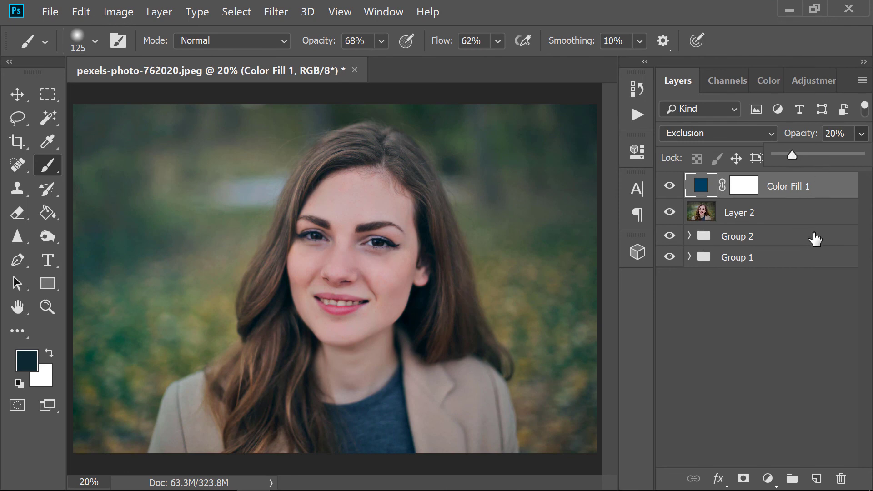
# - Group Color Fill 1 with Layer 2 into Group 3 and stamp a merged copy on top
pyautogui.click(746, 212)
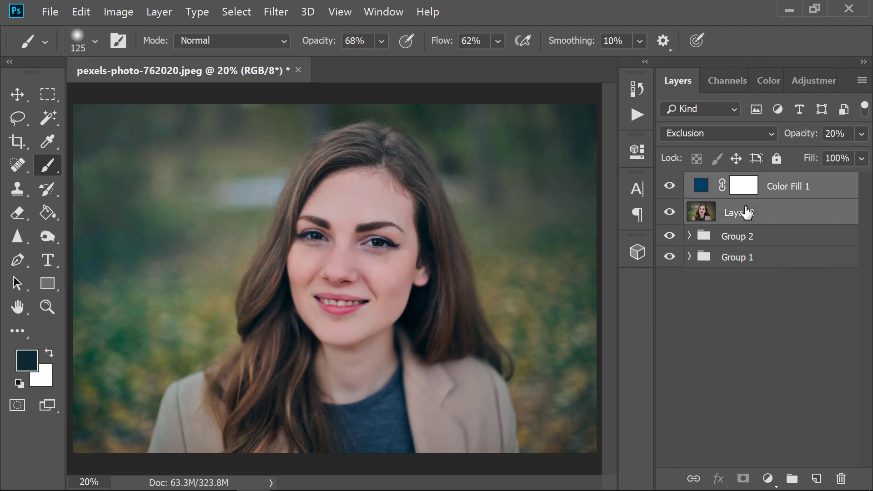
pyautogui.hotkey('ctrl', 'g')
pyautogui.hotkey('ctrl', 'shift', 'alt', 'e')
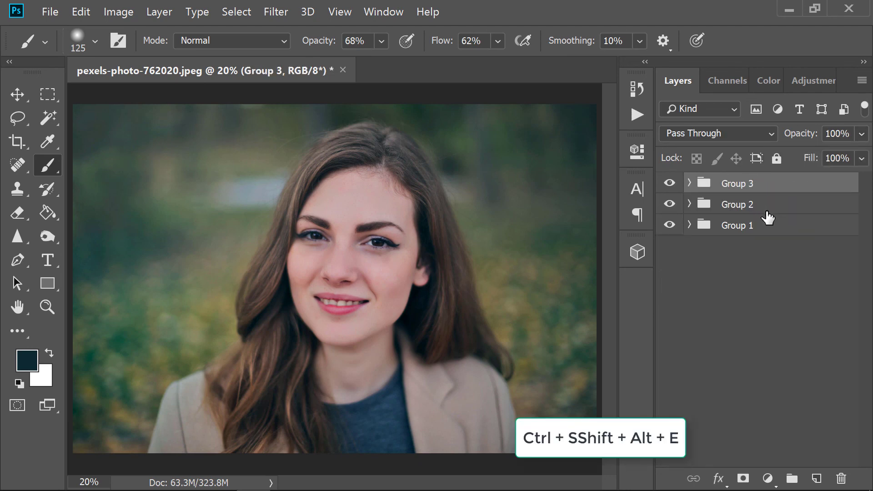